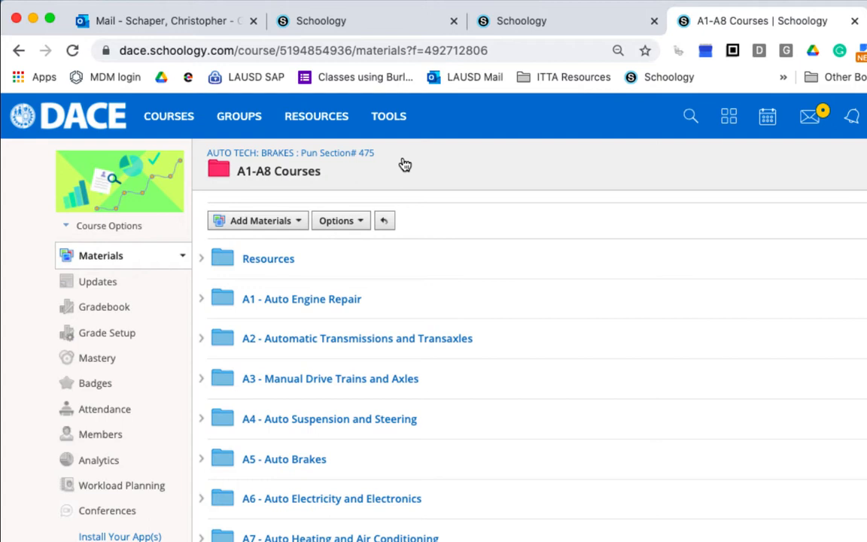
- Open A2 Instructor Resources in the A2 - Automatic Transmissions and Transaxles folder and expand the Assessment Software & Question Pools section
click(301, 340)
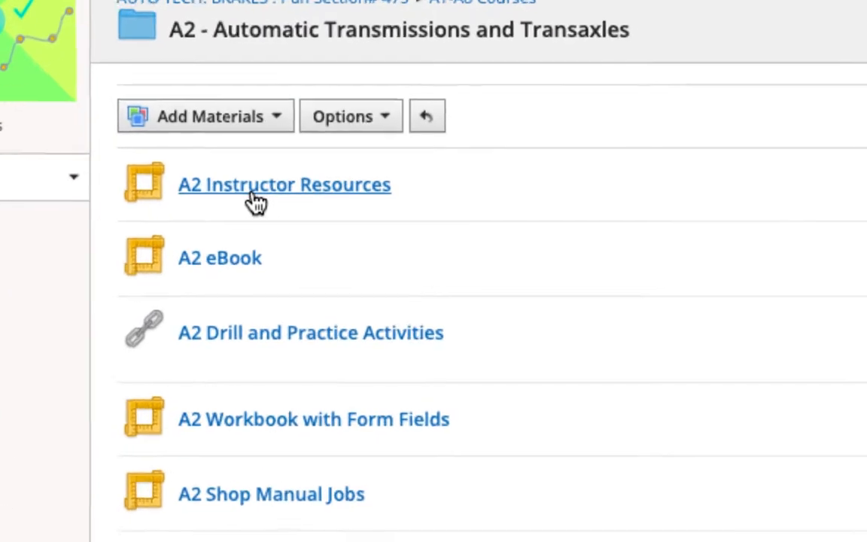
click(244, 178)
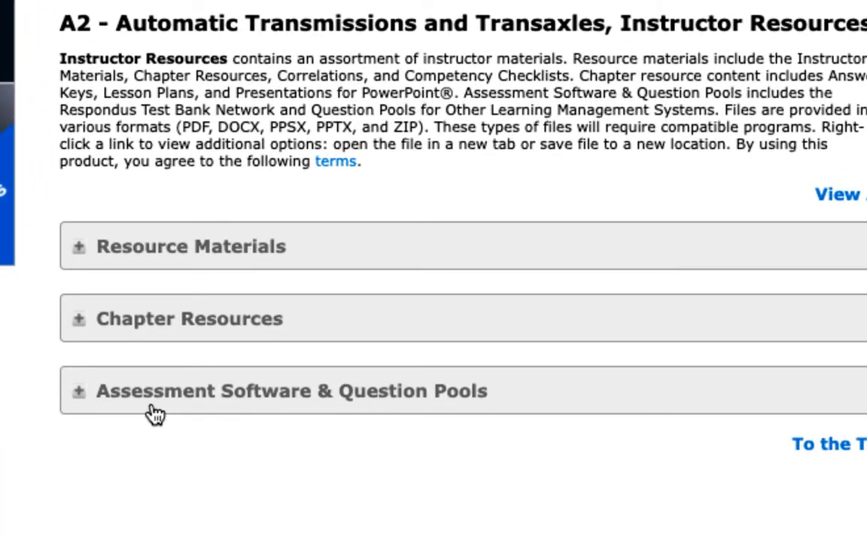
click(151, 409)
scroll(150, 411, down, 4)
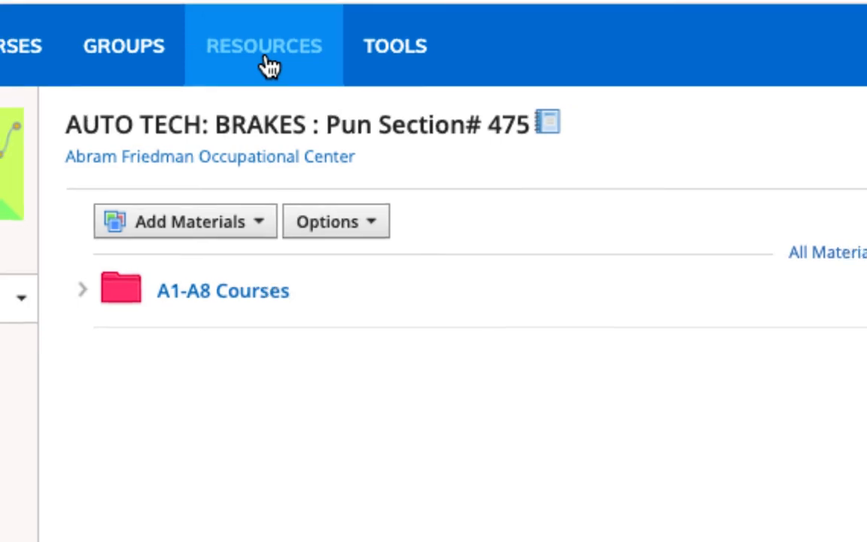
- In the personal resources, set up a Blackboard (ZIP) import into a new collection titled "Auto Transmissions & Transaxels"
click(267, 68)
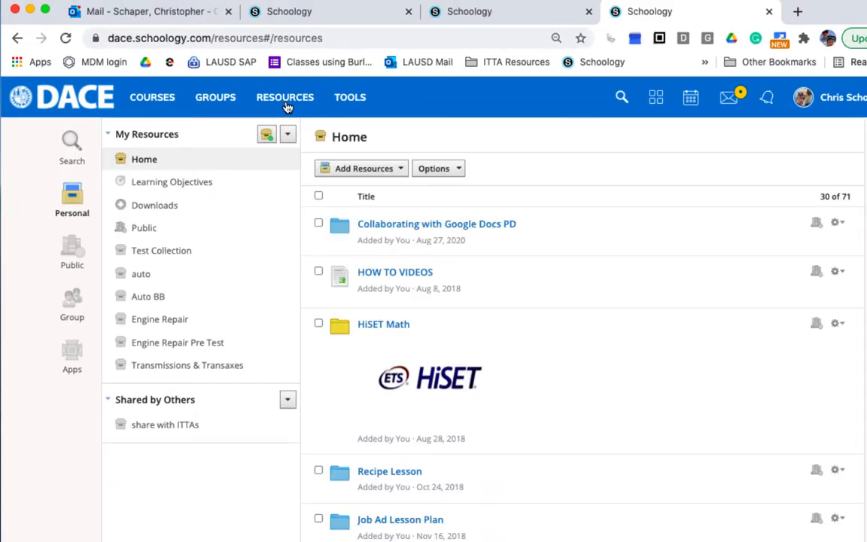
click(288, 134)
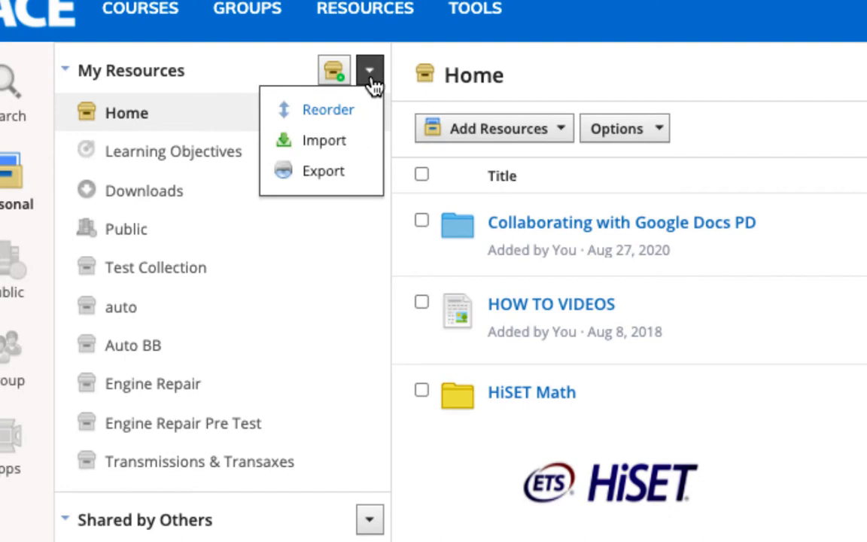
click(343, 154)
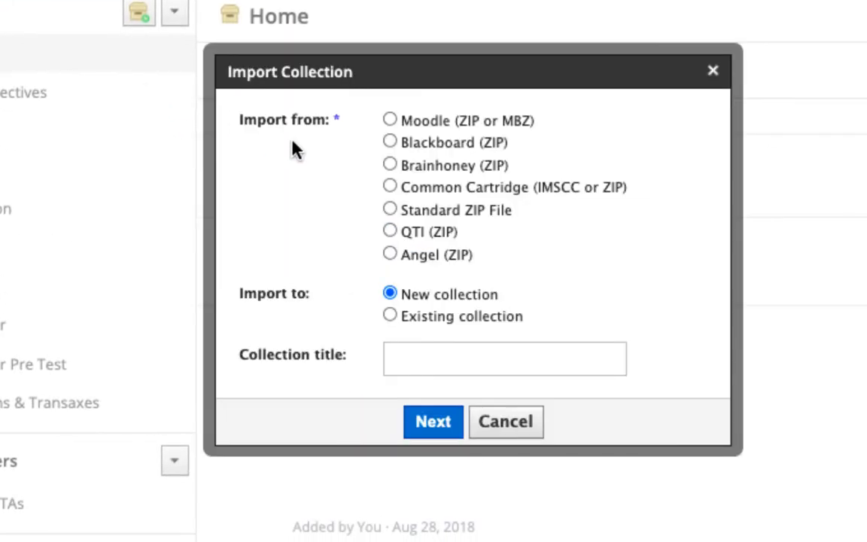
click(389, 141)
click(389, 315)
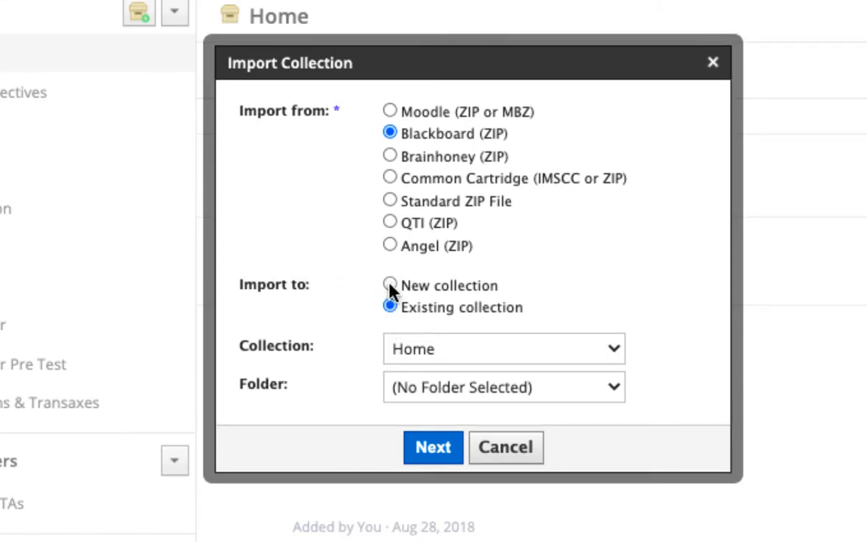
click(389, 285)
click(418, 364)
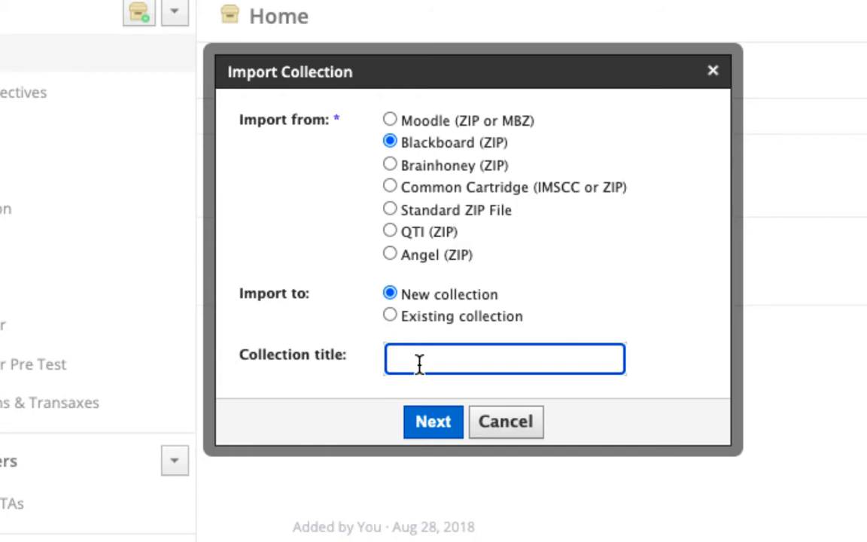
text(Auto Transmissions )
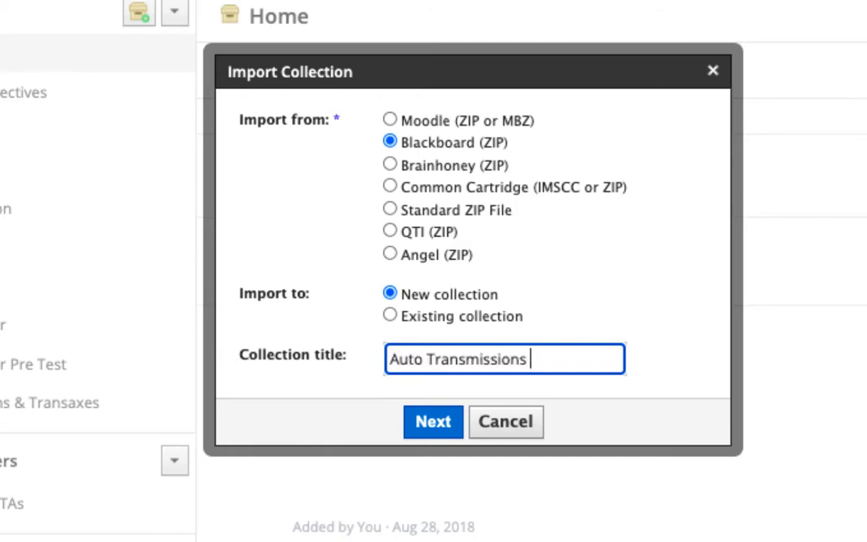
text(& Transaxels)
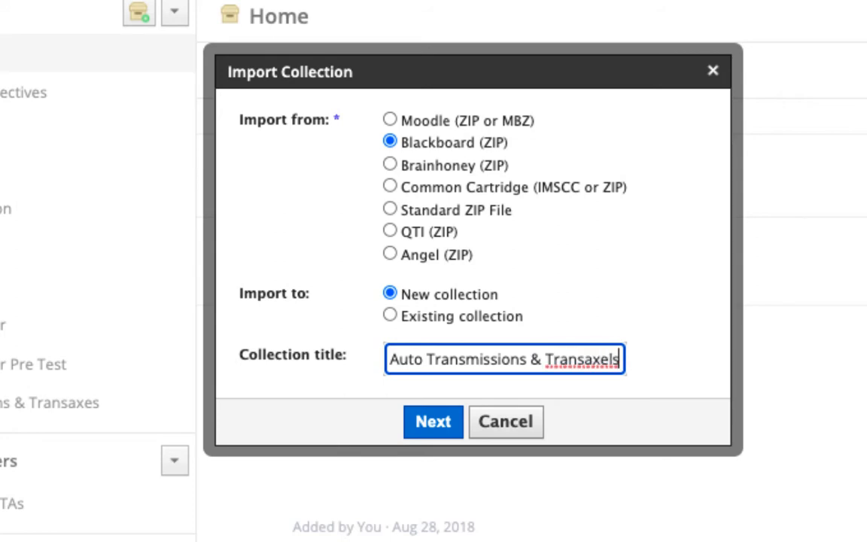
click(431, 422)
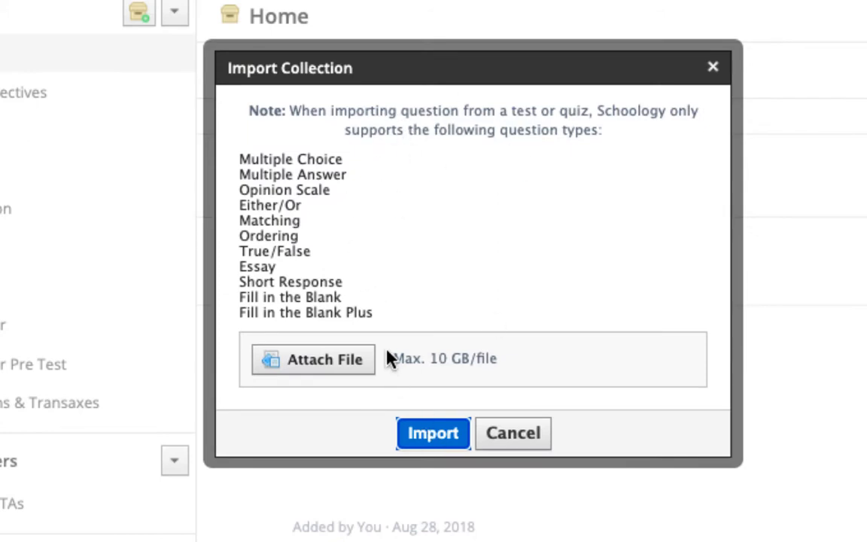
- Attach AutoTT2021_ch01_exam_bb.zip from the resources_exam_bb9 (2) folder, import it, and open the Auto Transmissions & Transaxels collection
click(319, 359)
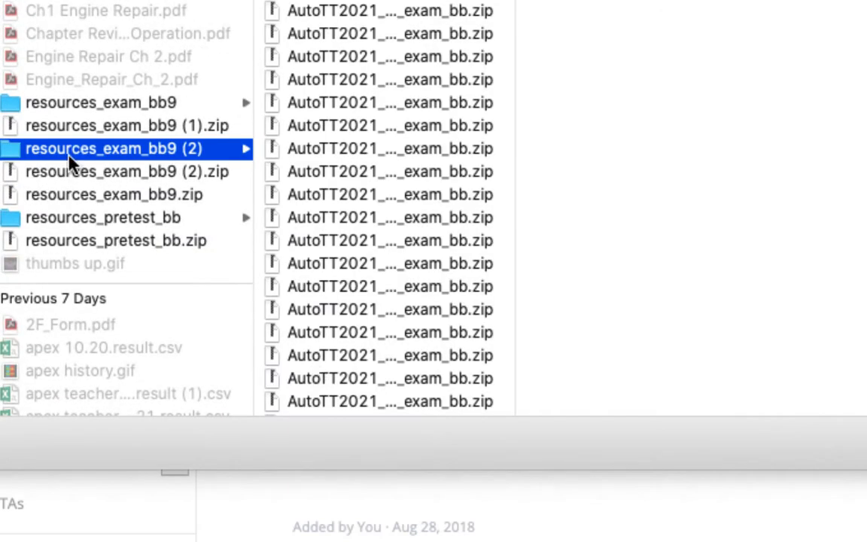
drag(512, 18, 637, 19)
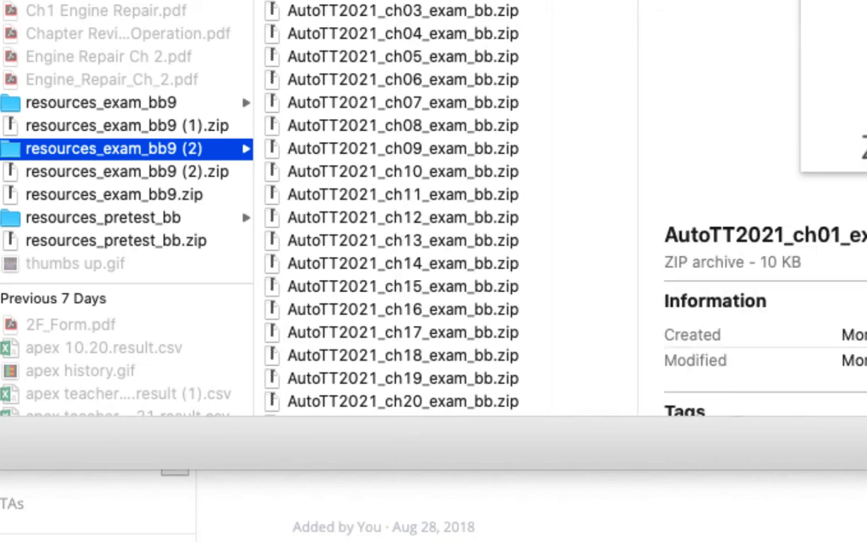
key(Return)
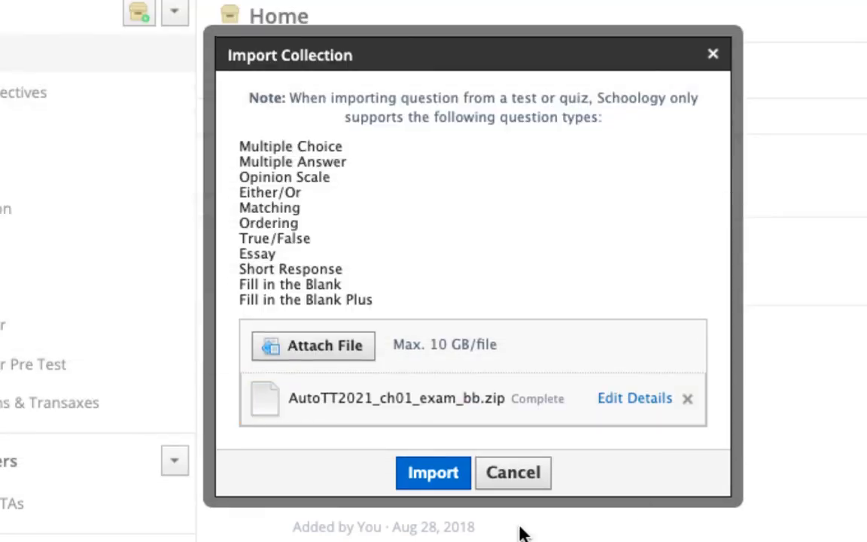
click(440, 481)
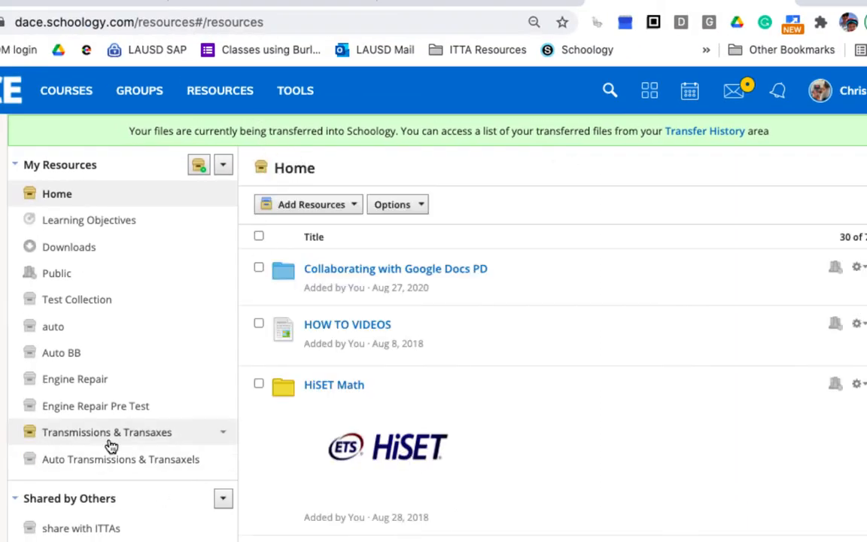
click(106, 472)
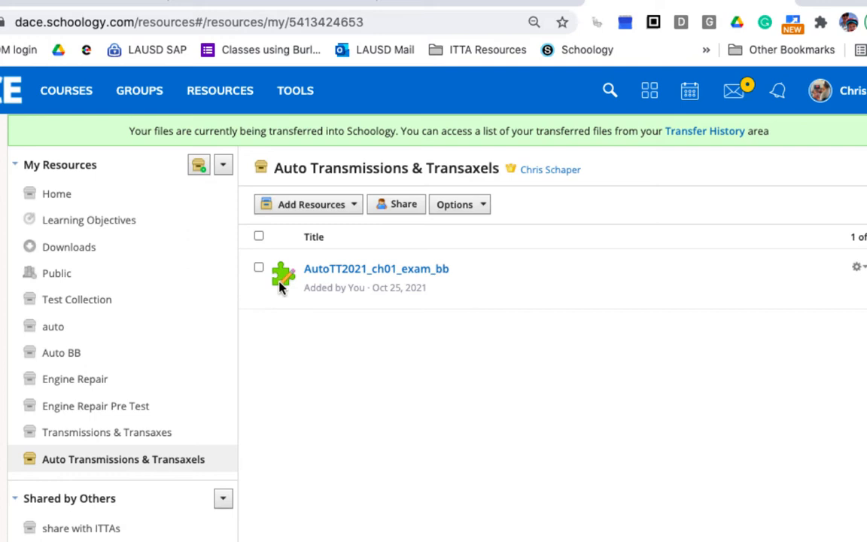
- Set up another Blackboard (ZIP) import into the existing Auto Transmissions & Transaxels collection and open the file chooser for its attachment
click(223, 165)
click(198, 220)
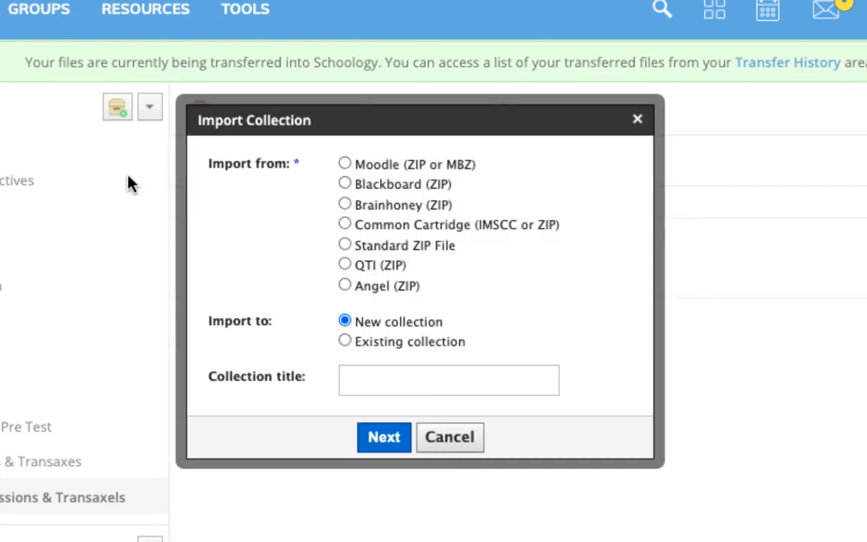
click(344, 185)
click(347, 343)
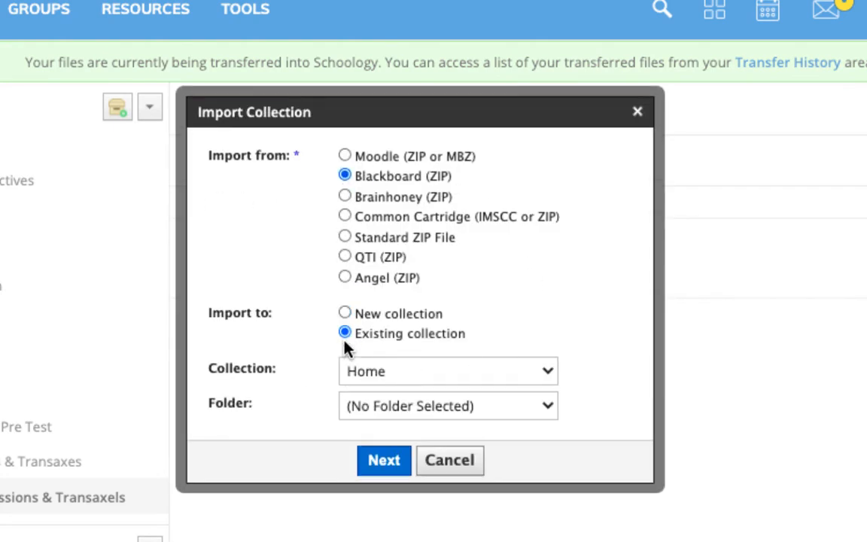
click(452, 371)
click(479, 503)
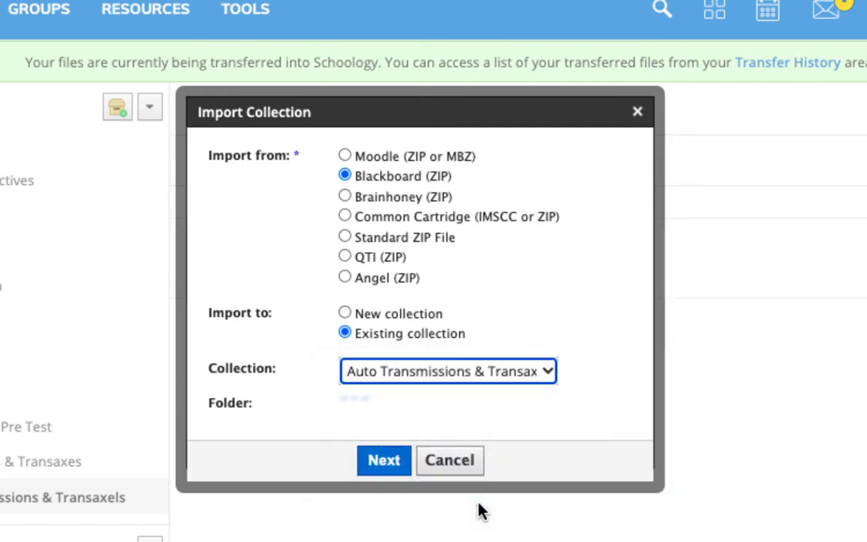
click(382, 468)
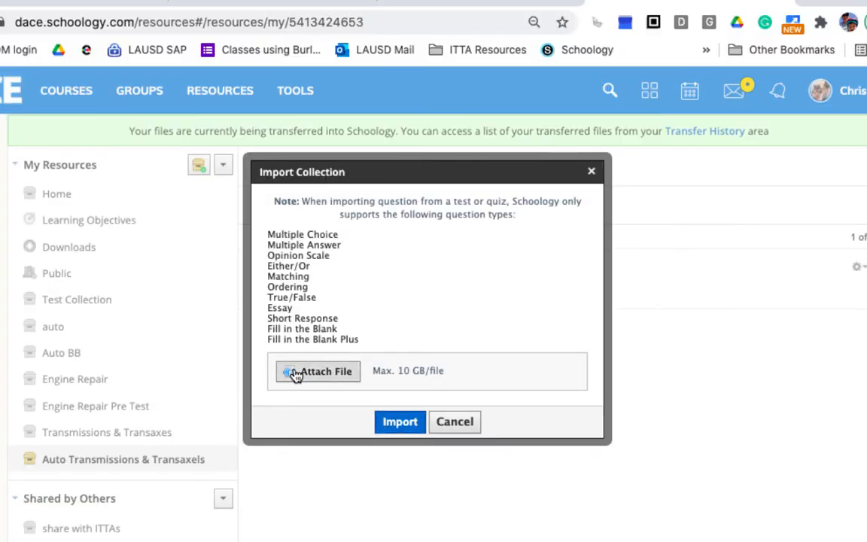
click(297, 373)
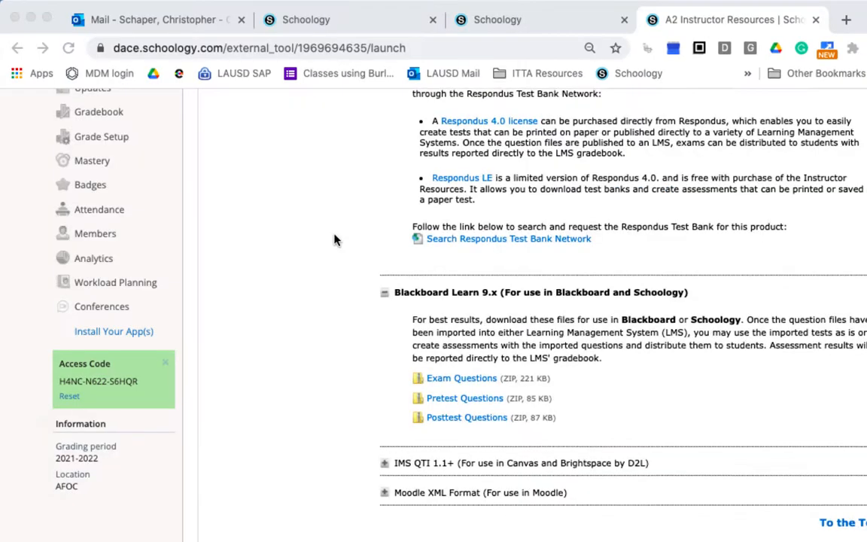
- Return to the A2 course folder and create an orange, published folder named "Chapter 1" below A2 Shop Manual Jobs
scroll(332, 238, up, 10)
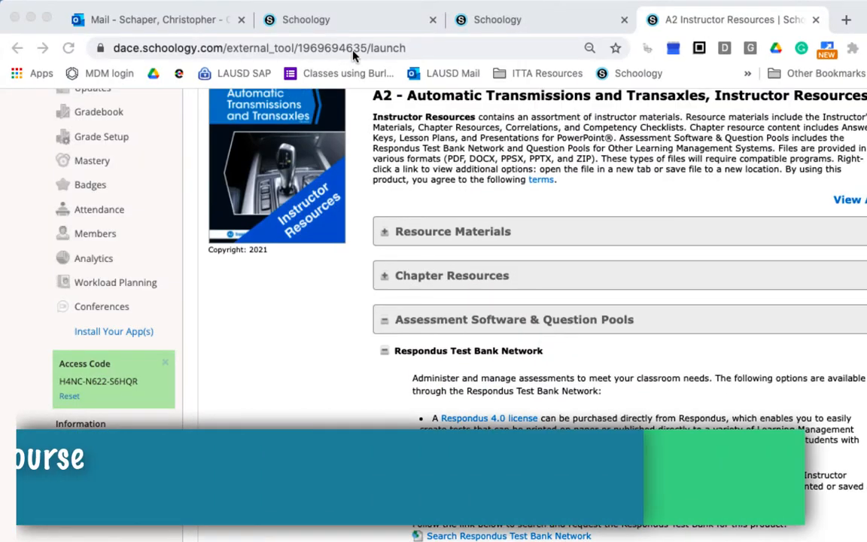
scroll(344, 226, up, 3)
click(344, 163)
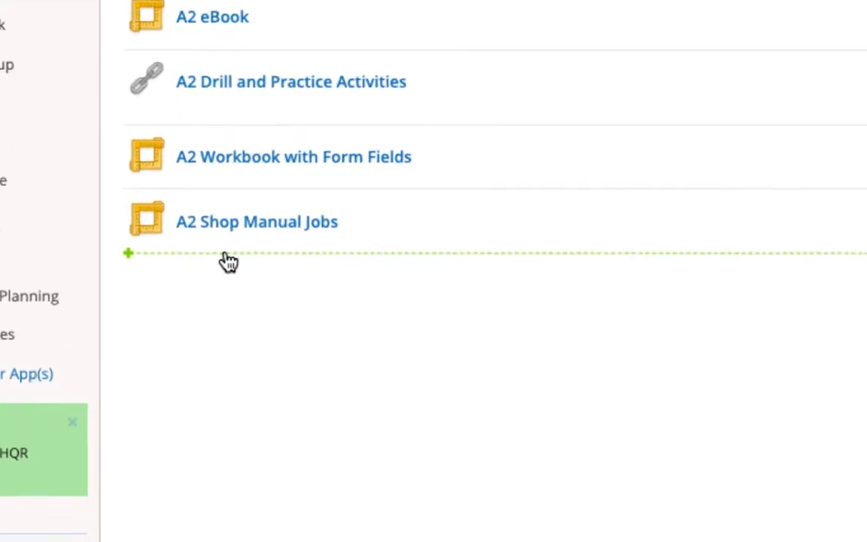
click(262, 436)
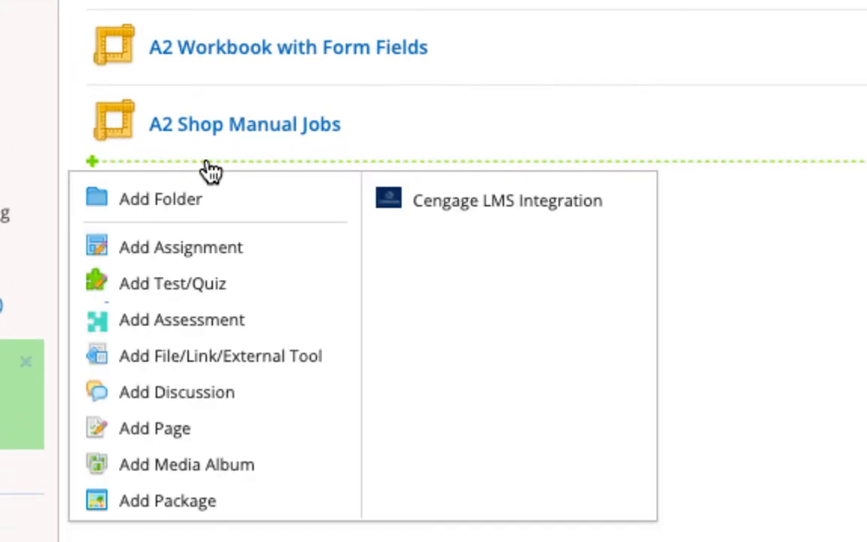
click(186, 200)
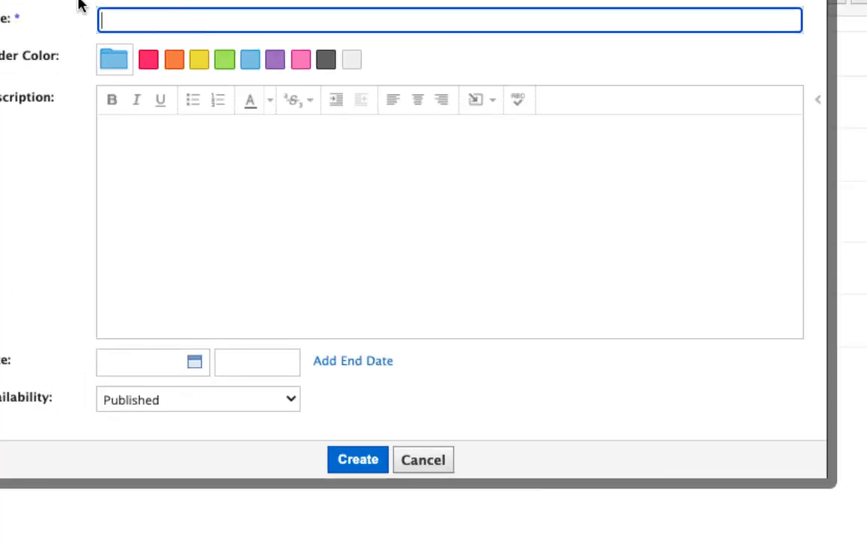
text(Chapter 1)
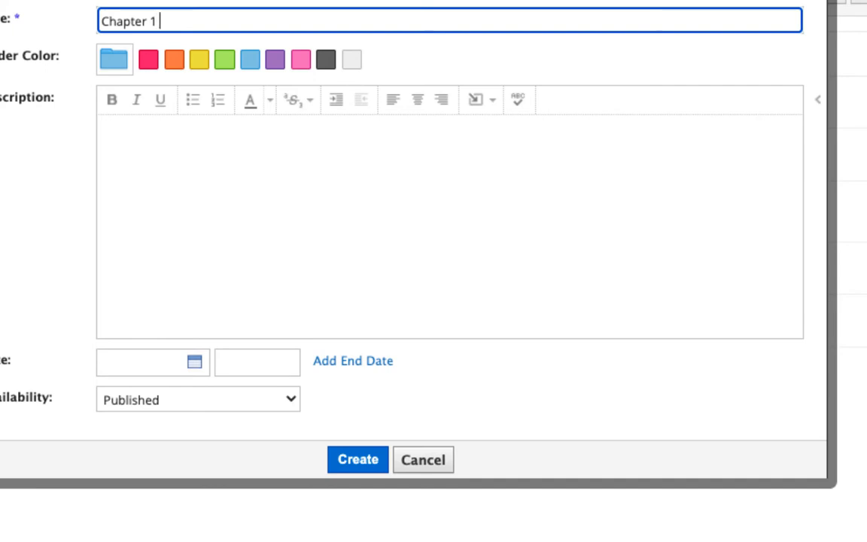
click(174, 59)
click(363, 467)
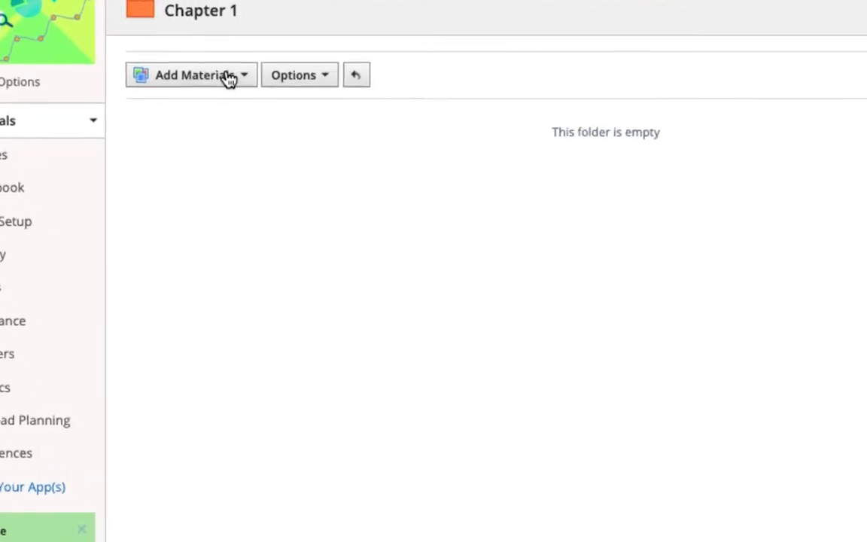
- Import the AutoTT2021_ch01_exam_bb test from the Transmissions & Transaxes resource collection into the Chapter 1 folder
click(242, 191)
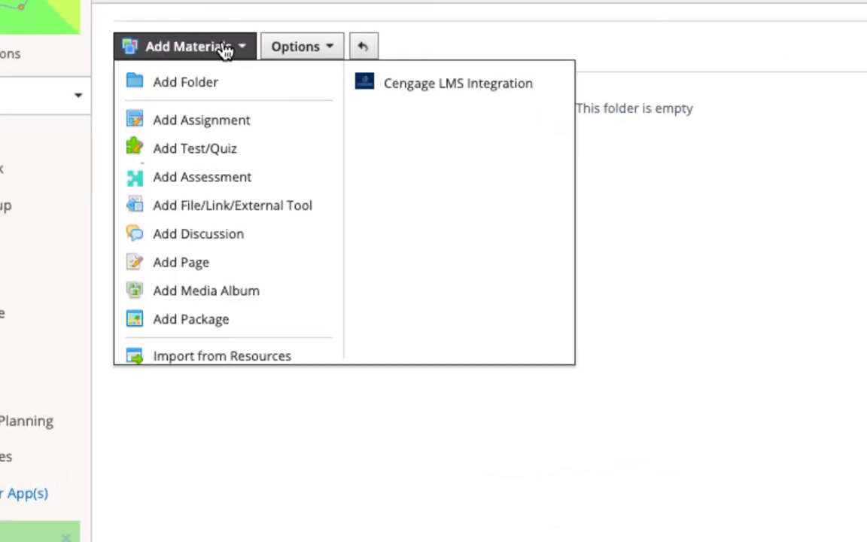
scroll(246, 225, down, 1)
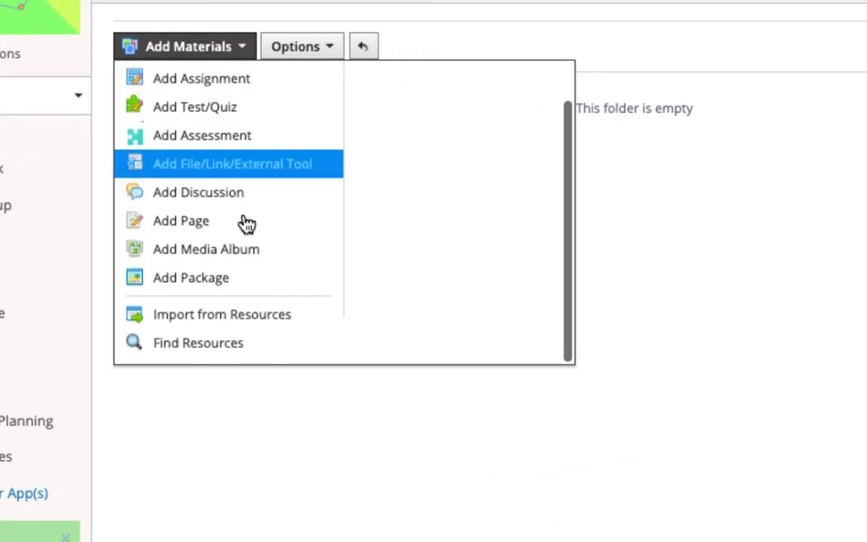
click(256, 320)
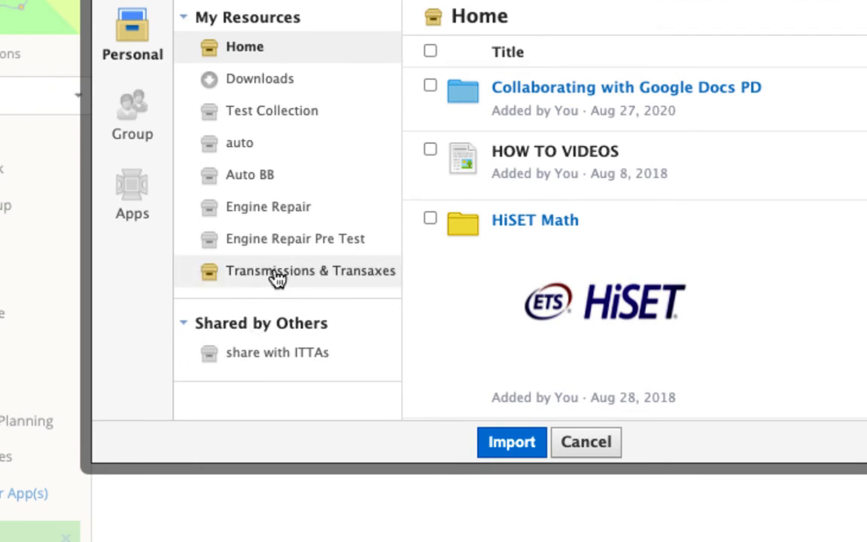
click(277, 278)
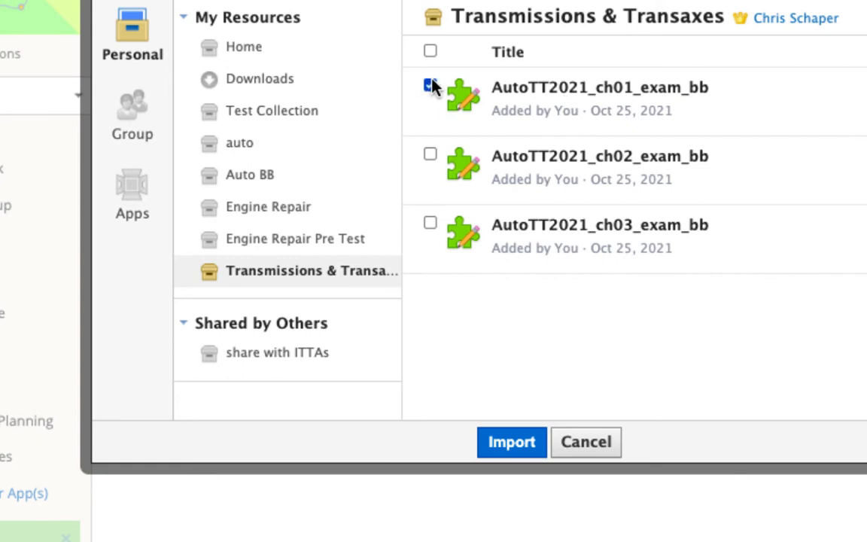
click(514, 444)
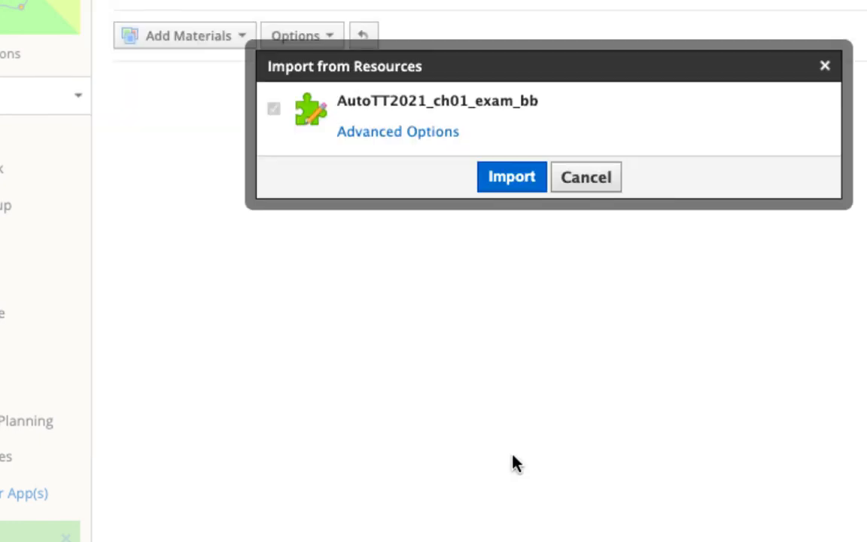
click(500, 174)
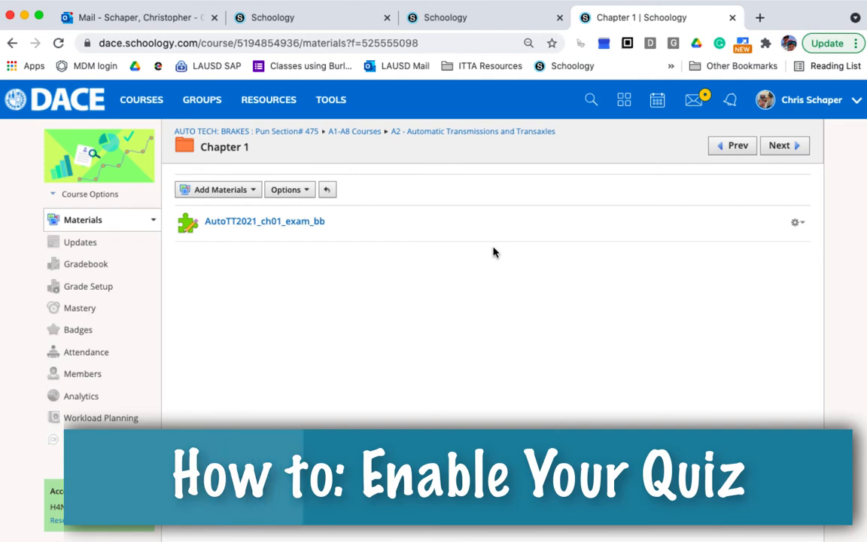
- Edit the AutoTT2021_ch01_exam_bb test in the Chapter 1 folder, changing the start of its name to "Auto Transmissions & Transaxles" followed by a space
click(800, 225)
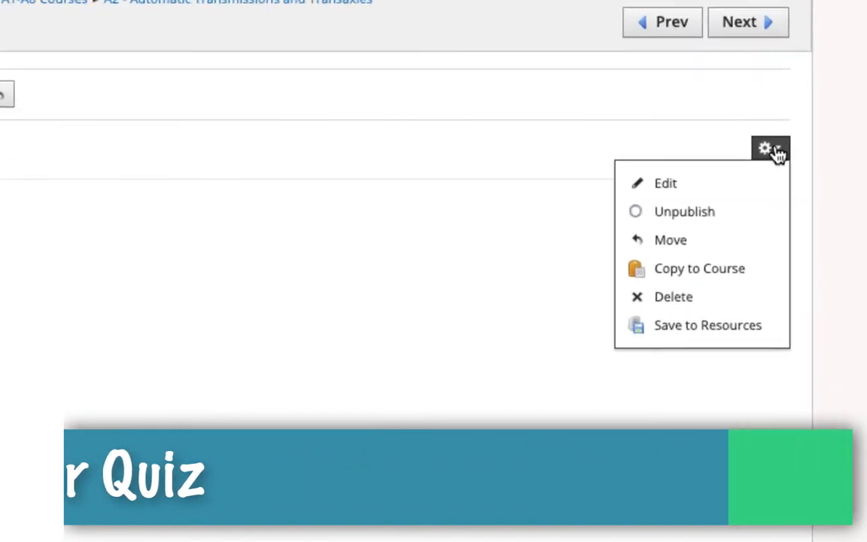
click(682, 185)
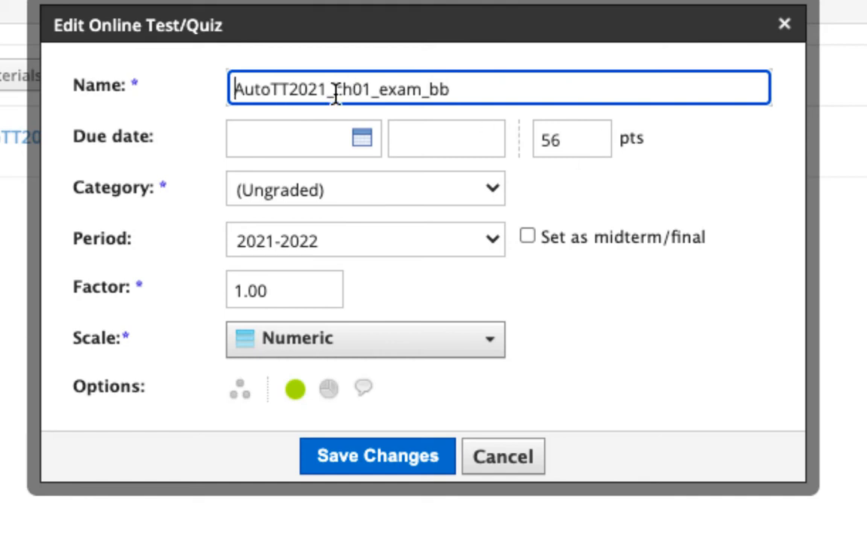
key(BackSpace)
key(BackSpace)
key(BackSpace)
key(BackSpace)
key(BackSpace)
key(BackSpace)
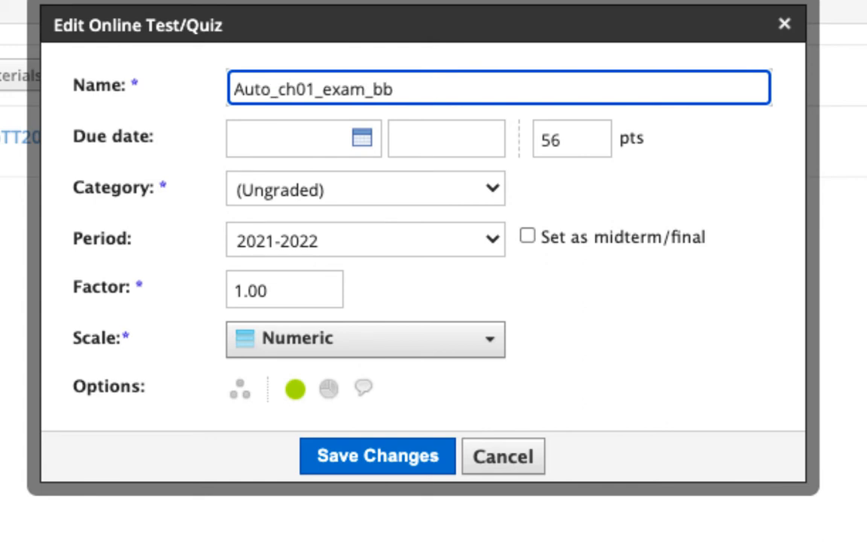
text(Transmiss)
text(ions )
text(& Transa)
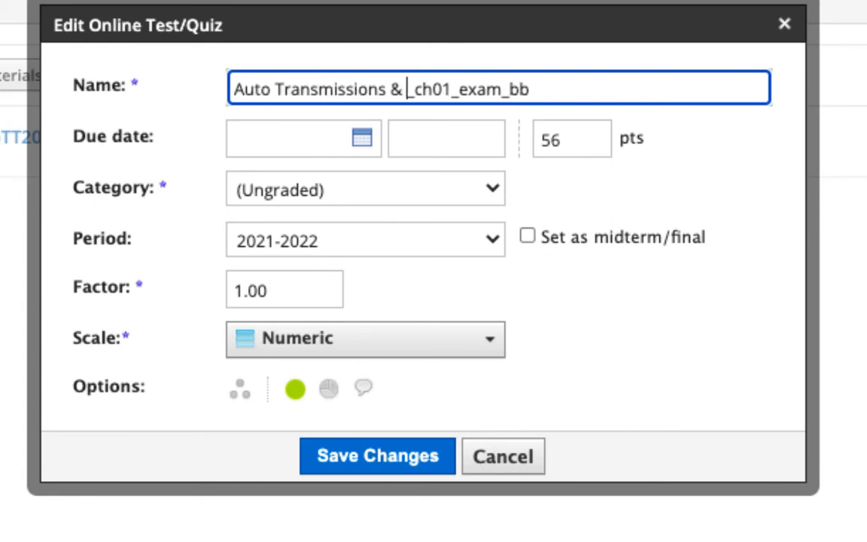
text(xle)
key(BackSpace)
text(les)
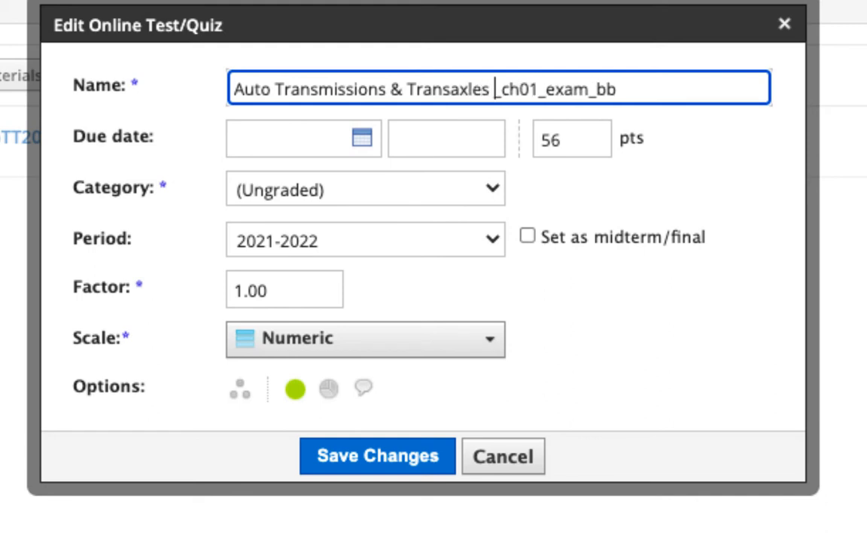
key(BackSpace)
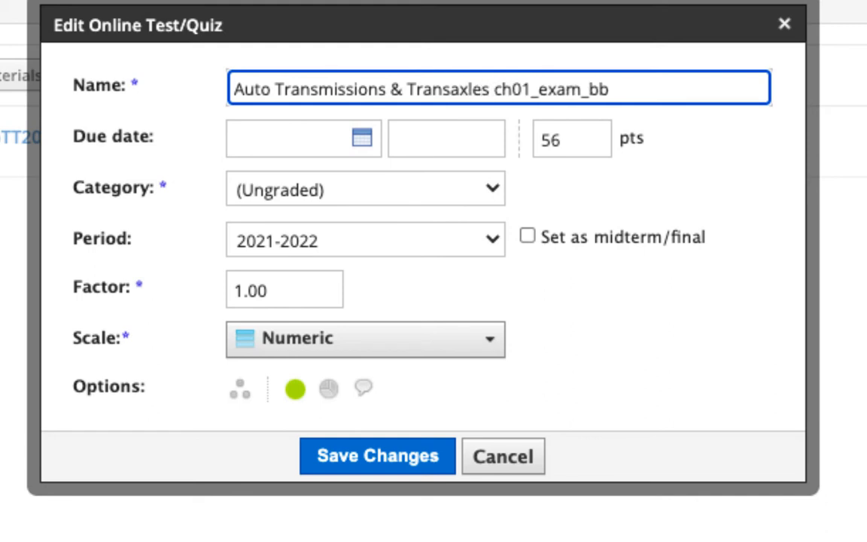
- Change the "ch01_exam" part of the test name to "CH01 Exam", replacing underscores with spaces, and save the changes
key(BackSpace)
key(BackSpace)
text(CH)
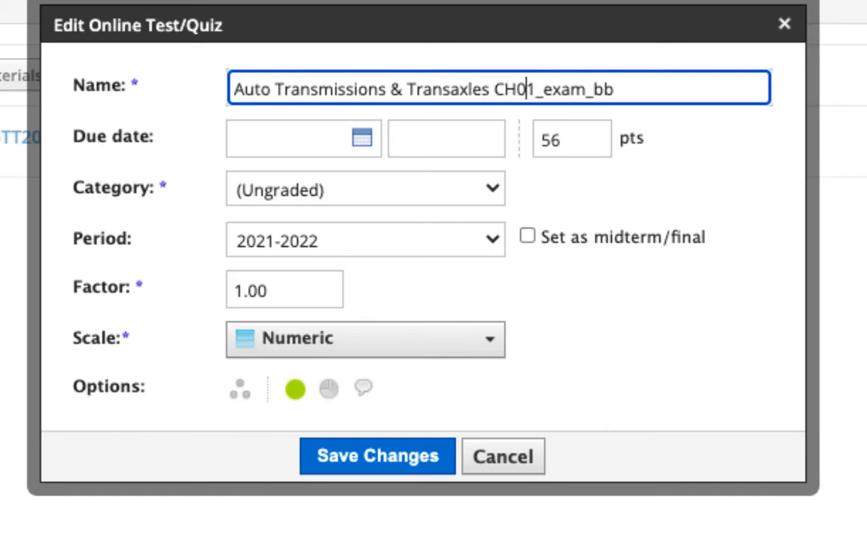
key(BackSpace)
key(BackSpace)
text(E)
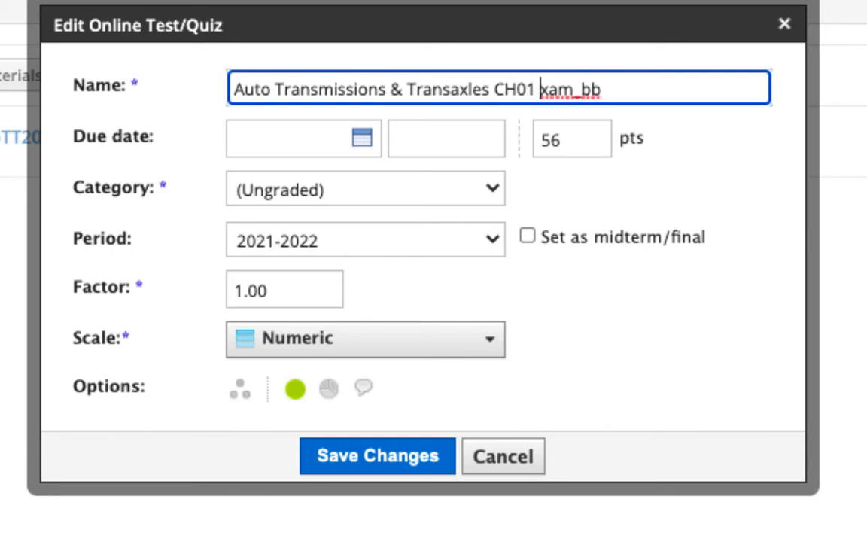
key(Right)
key(Right)
key(Right)
key(BackSpace)
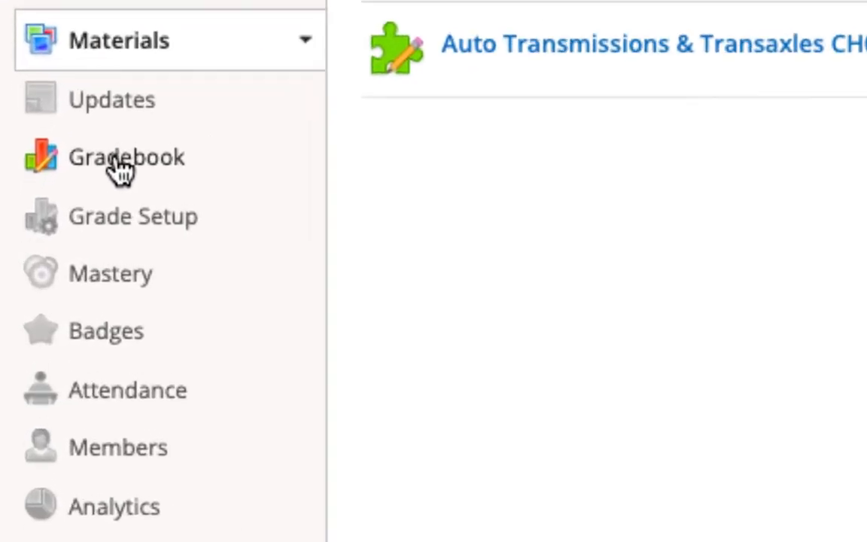
- Open the course gradebook and filter its materials to the Auto Transmissions Ch 1 category
click(120, 170)
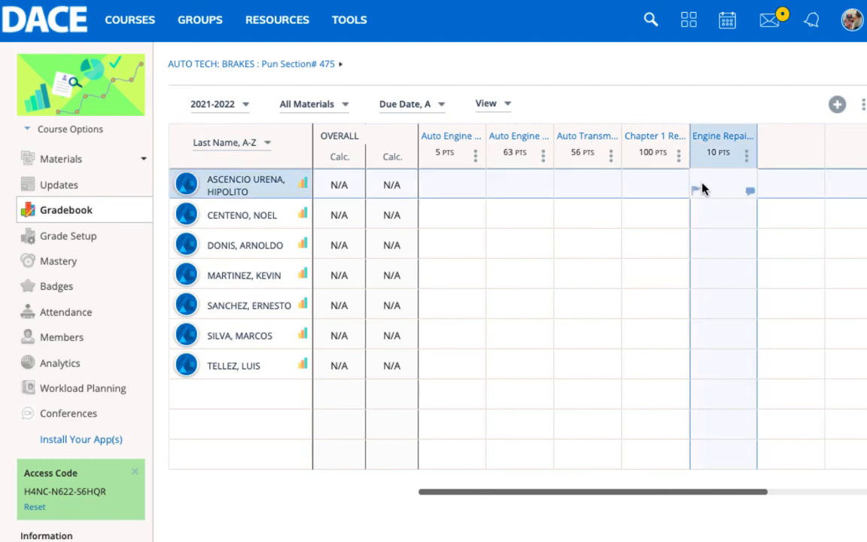
scroll(806, 261, right, 3)
scroll(854, 260, left, 3)
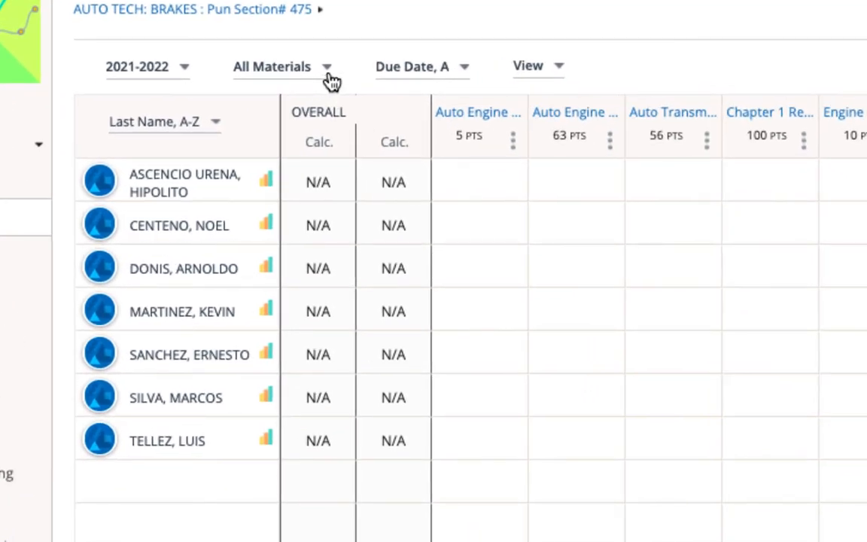
click(329, 76)
click(331, 76)
click(329, 76)
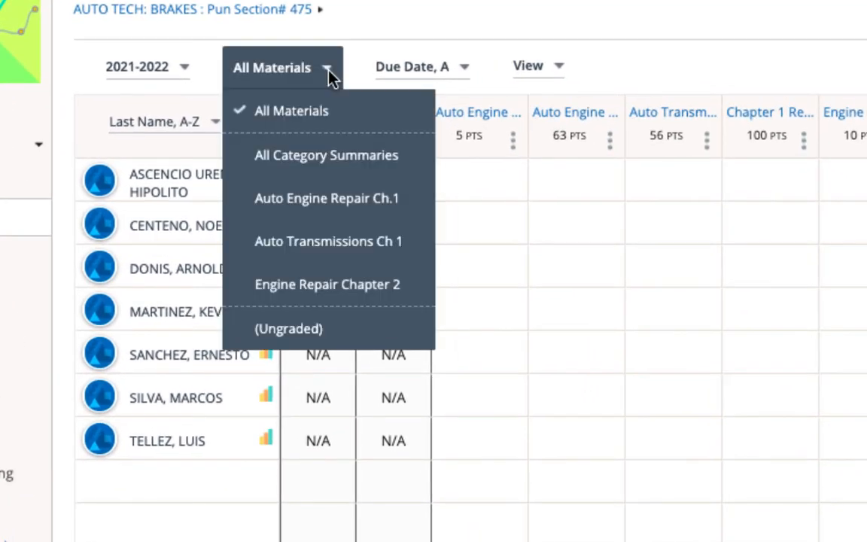
click(320, 254)
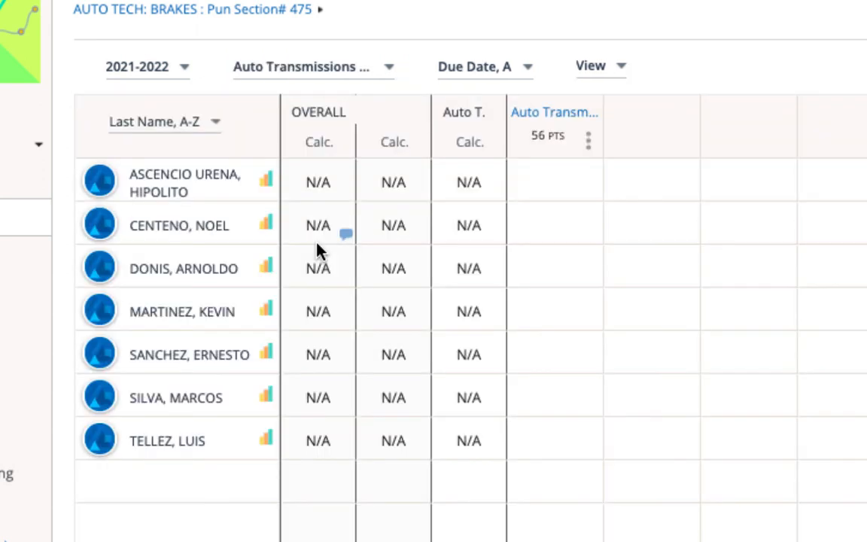